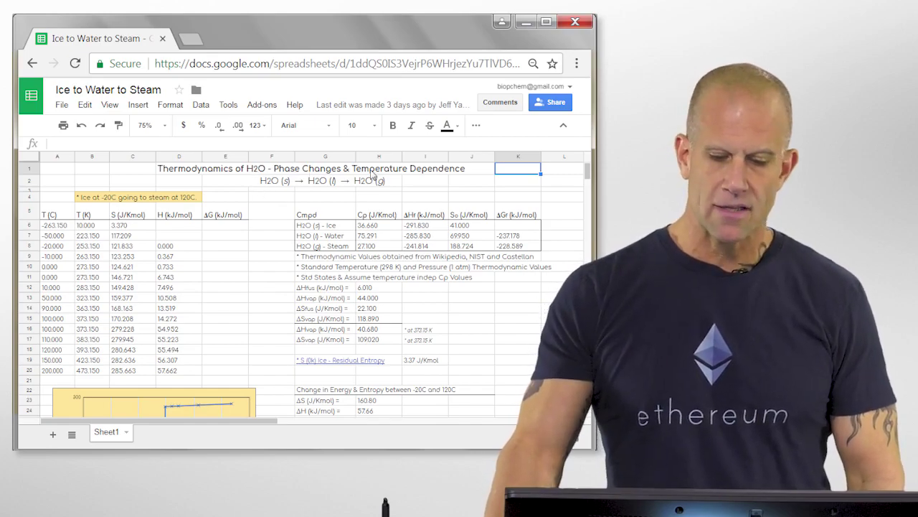
# Review the phase-change equation and the Cp, ΔHf and S₀ values for ice, water and steam in the compound table
pyautogui.click(277, 183)
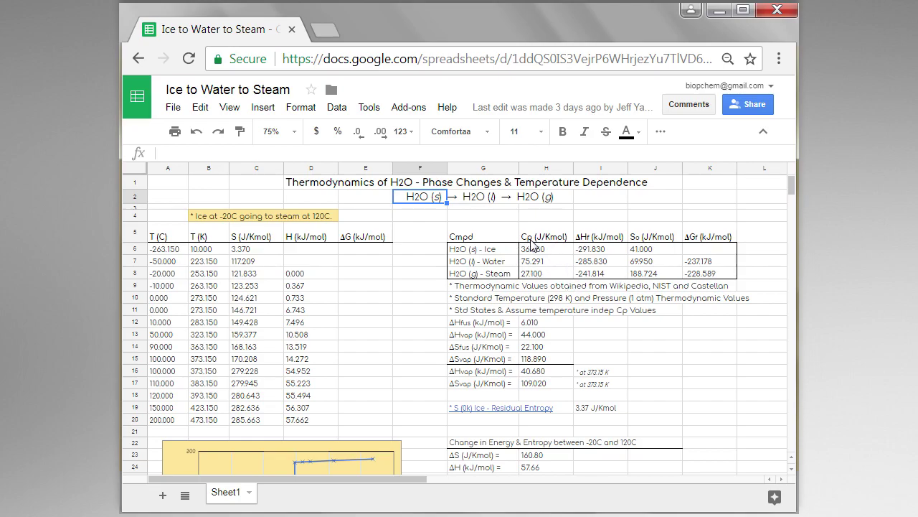
pyautogui.moveTo(538, 253); pyautogui.dragTo(545, 281)
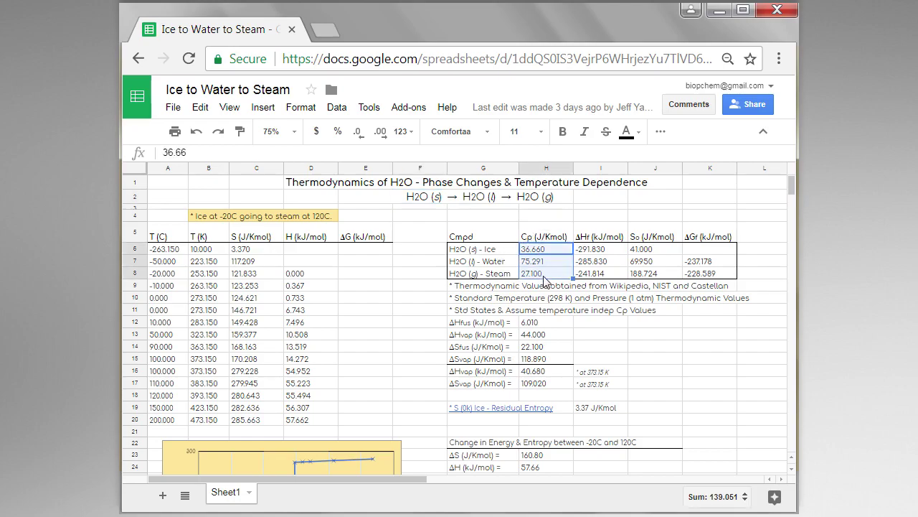
pyautogui.click(597, 251)
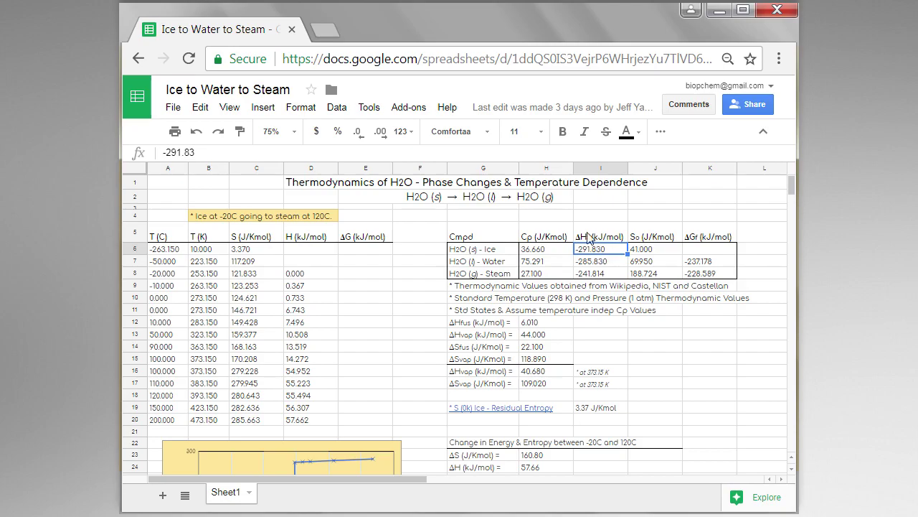
pyautogui.click(649, 251)
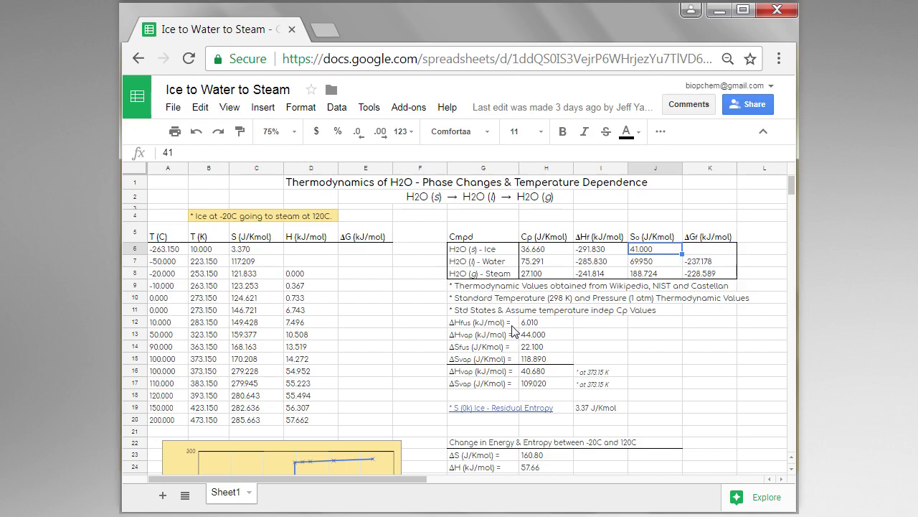
# Examine the ice entropies from -20 to 0 °C and the fusion, vaporization and heat capacity constants for the remaining heating stages
pyautogui.click(251, 277)
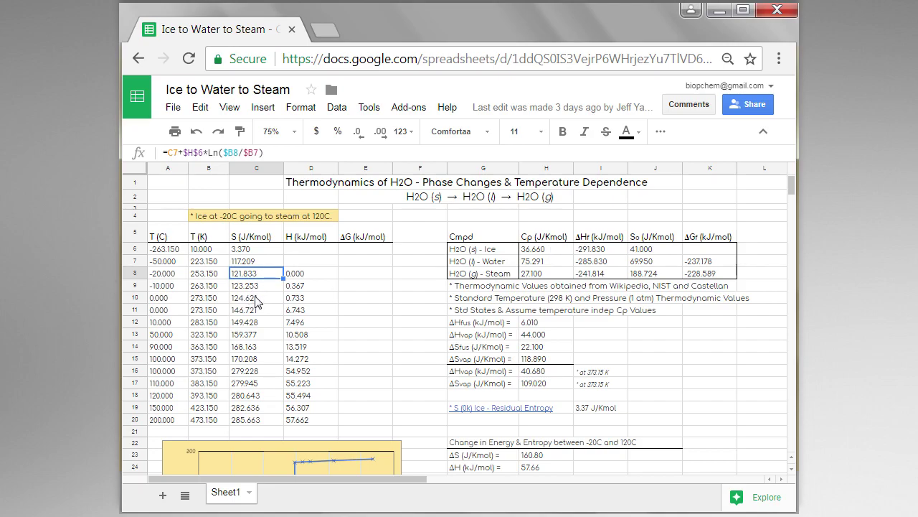
pyautogui.moveTo(257, 304); pyautogui.dragTo(256, 280)
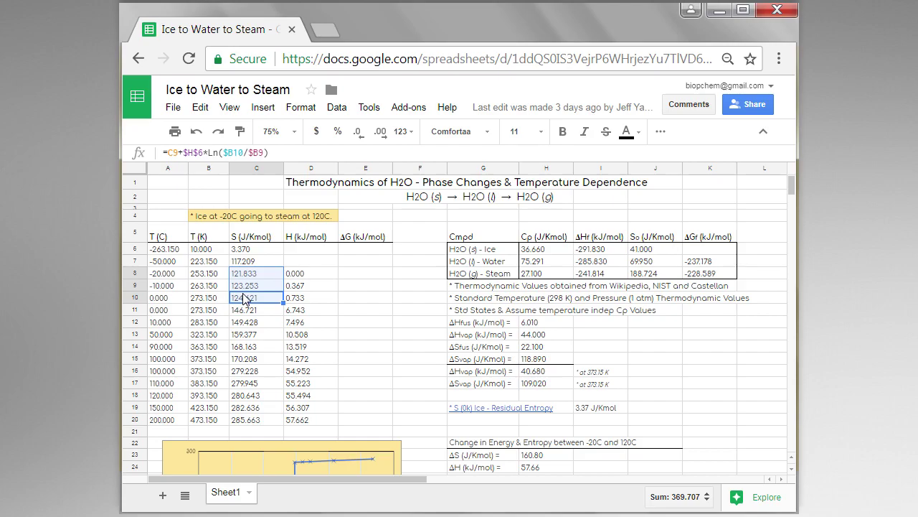
pyautogui.click(538, 347)
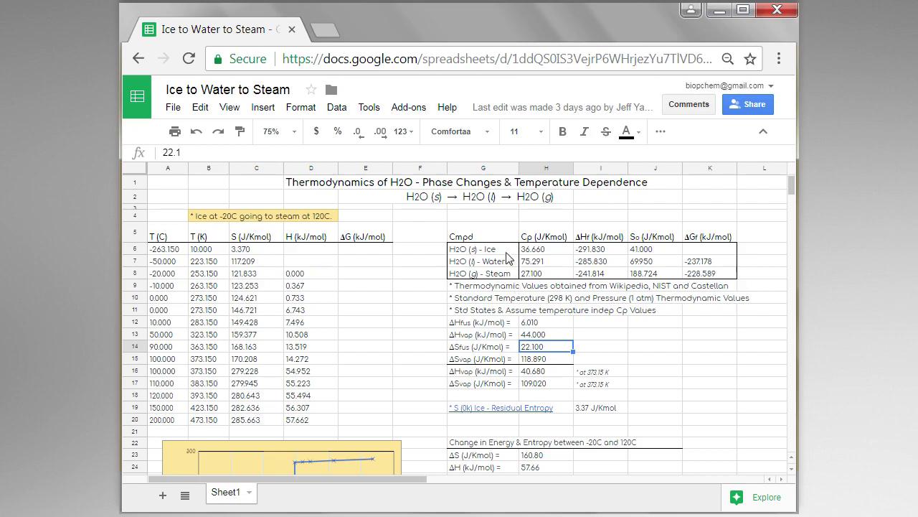
pyautogui.click(542, 264)
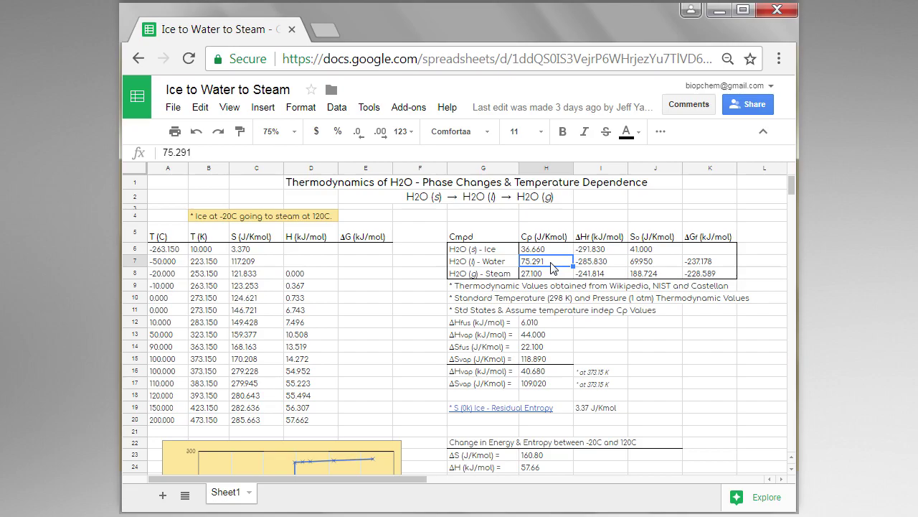
pyautogui.click(537, 373)
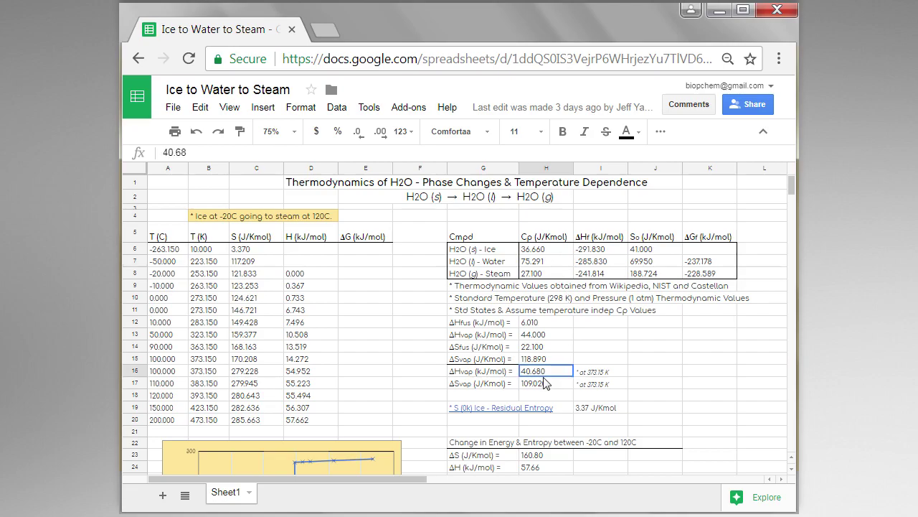
pyautogui.click(537, 385)
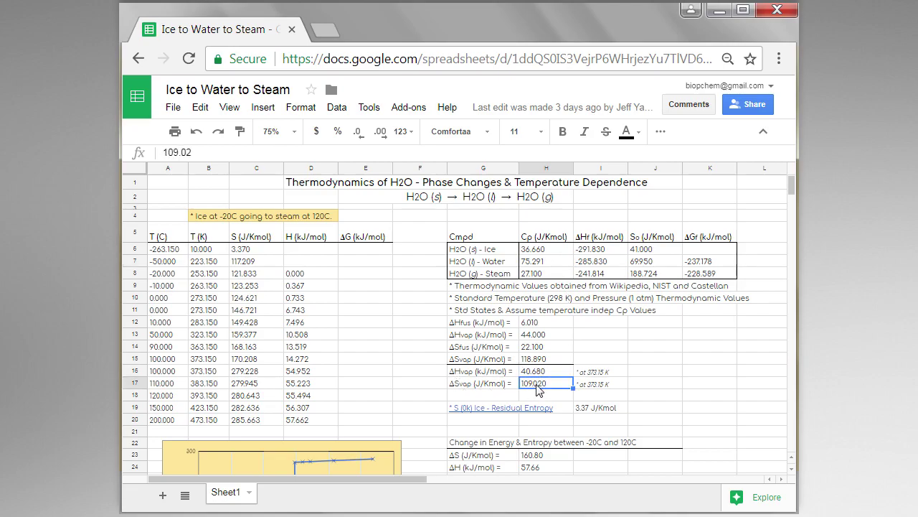
pyautogui.click(602, 386)
pyautogui.click(551, 387)
pyautogui.click(545, 277)
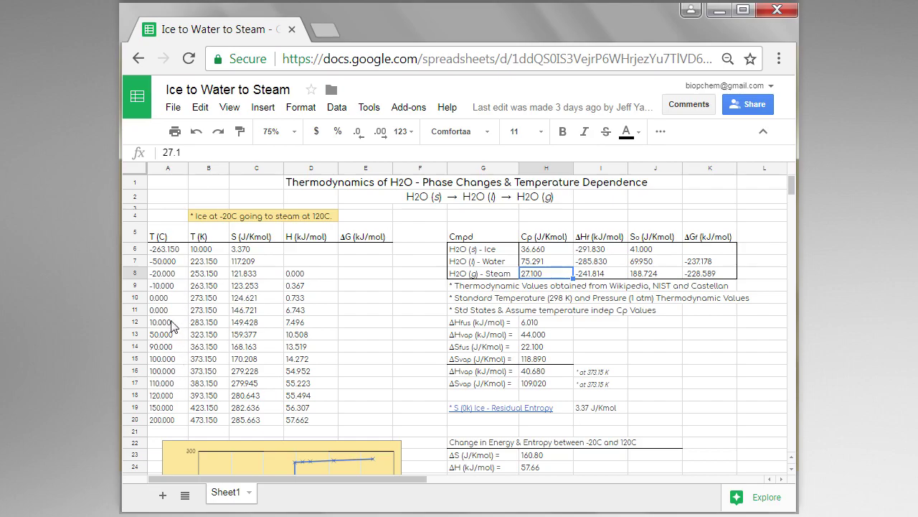
# Inspect the entropy formulas in column C across melting at 0 °C, water heating, vaporization at 100 °C and steam at 120 °C
pyautogui.click(249, 300)
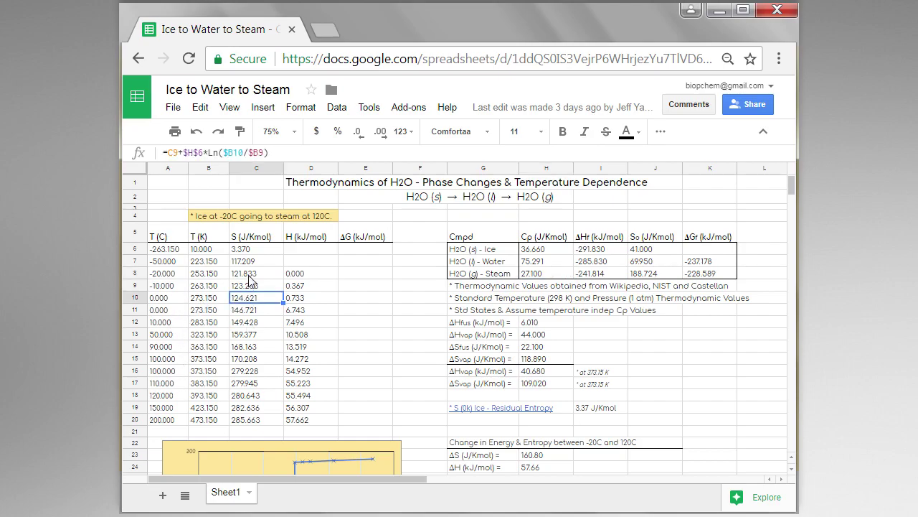
pyautogui.click(254, 313)
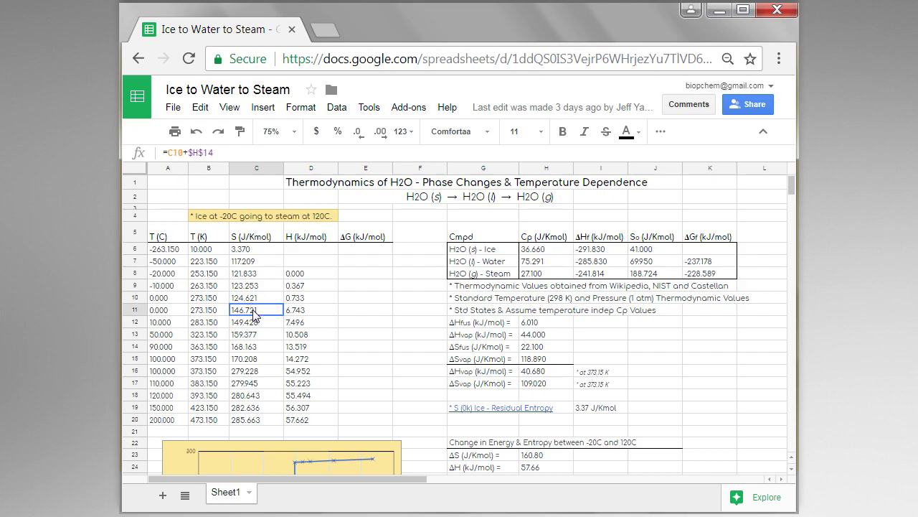
pyautogui.moveTo(254, 300); pyautogui.dragTo(253, 313)
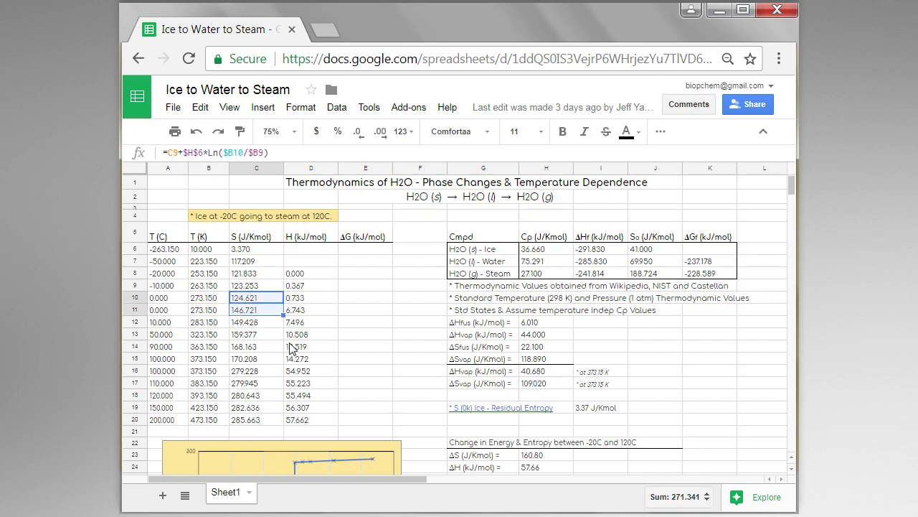
pyautogui.click(264, 326)
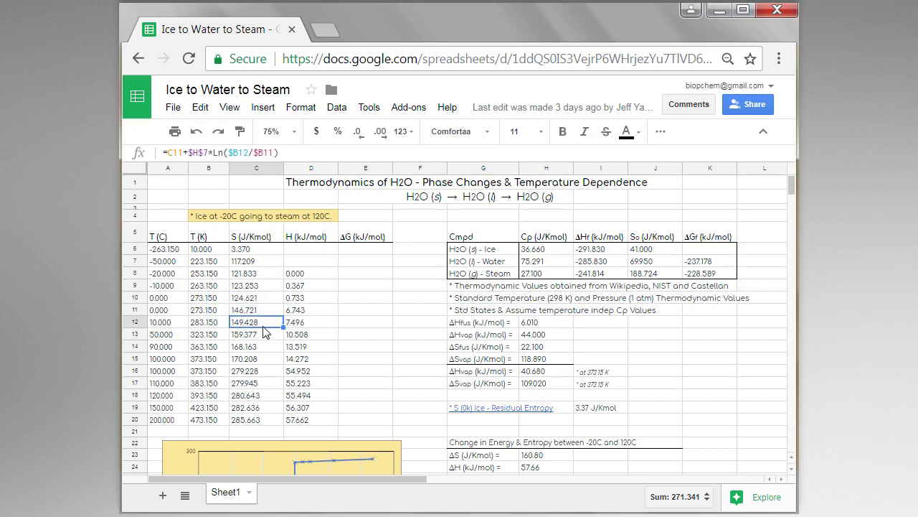
pyautogui.click(261, 362)
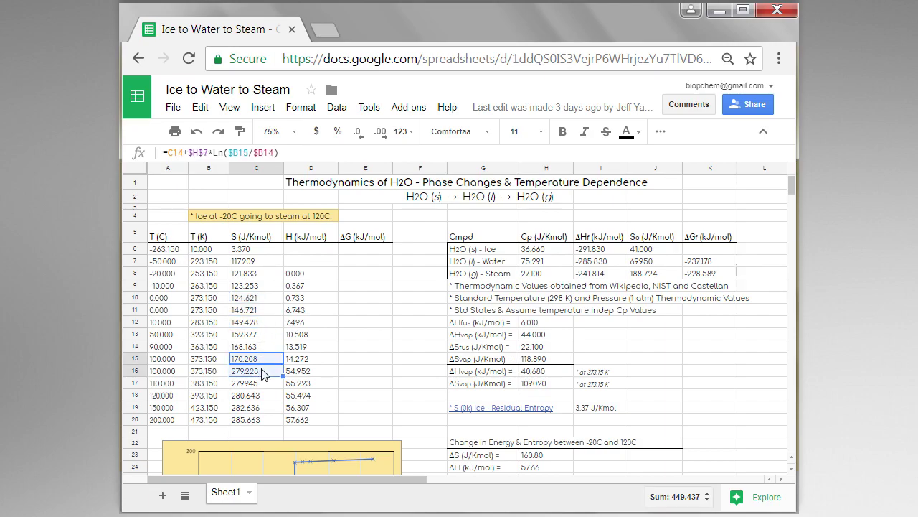
pyautogui.click(172, 363)
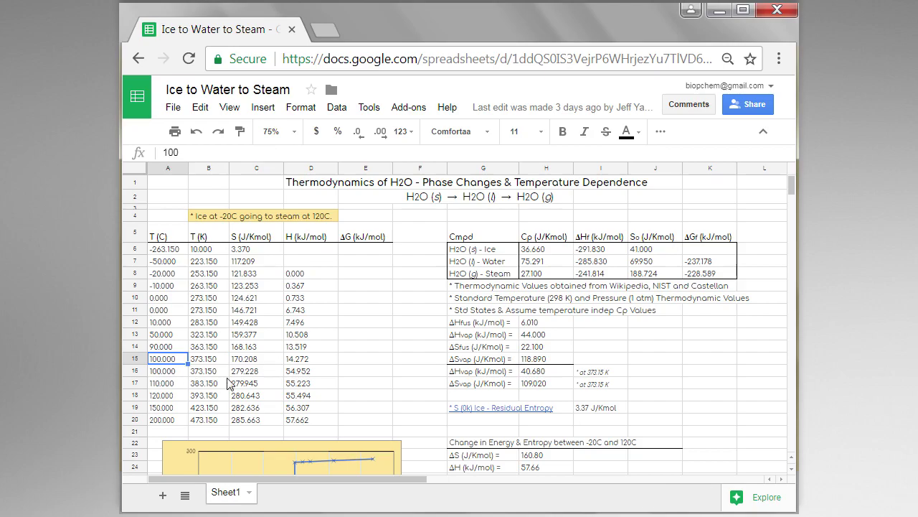
pyautogui.click(255, 396)
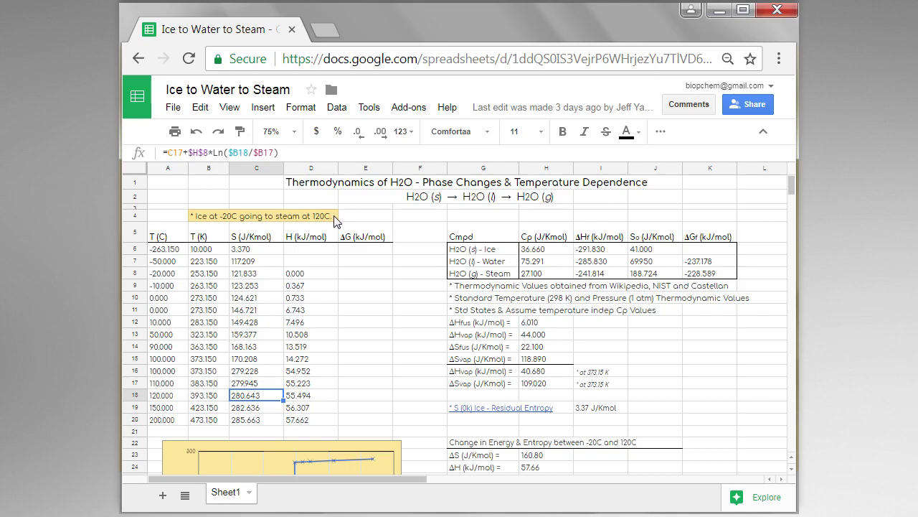
# Inspect the cell references in the entropy formula at -10 °C, then review water's Cp and the entropy column
pyautogui.click(248, 288)
pyautogui.doubleClick(249, 286)
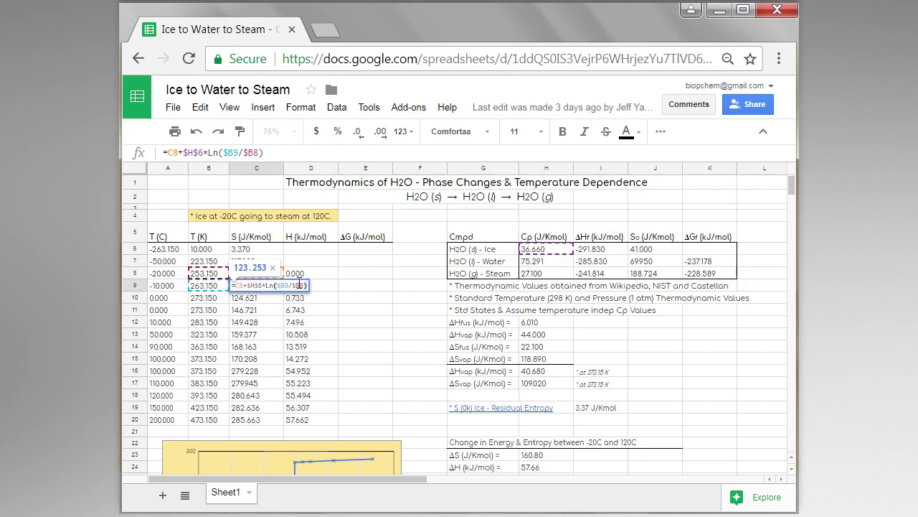
pyautogui.press('Return')
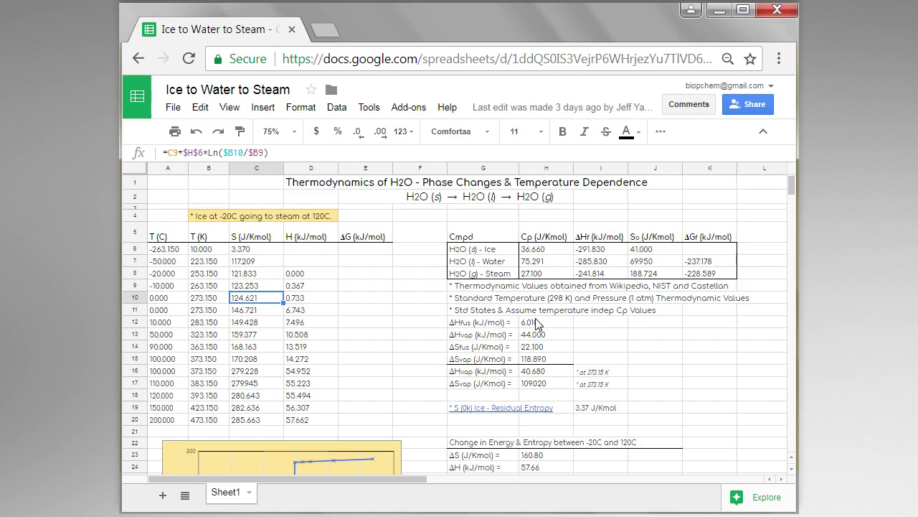
pyautogui.click(544, 266)
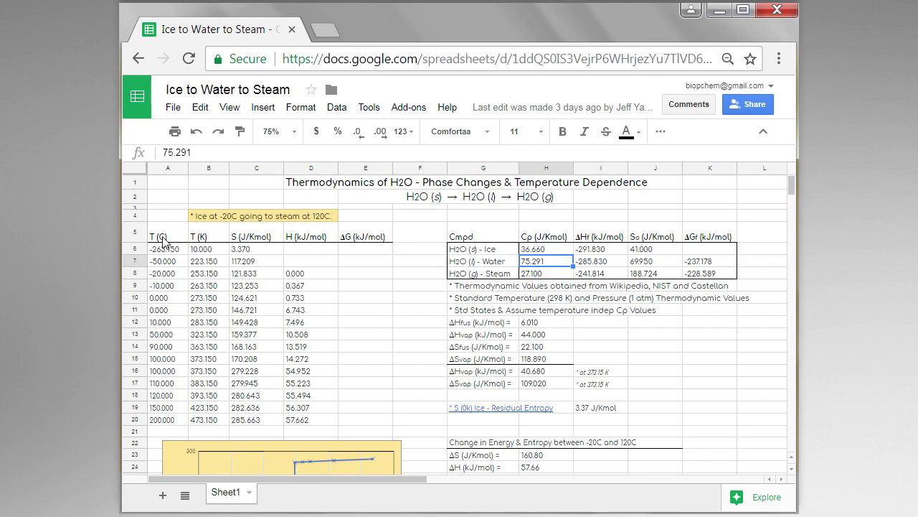
pyautogui.moveTo(259, 239); pyautogui.dragTo(264, 371)
pyautogui.click(360, 330)
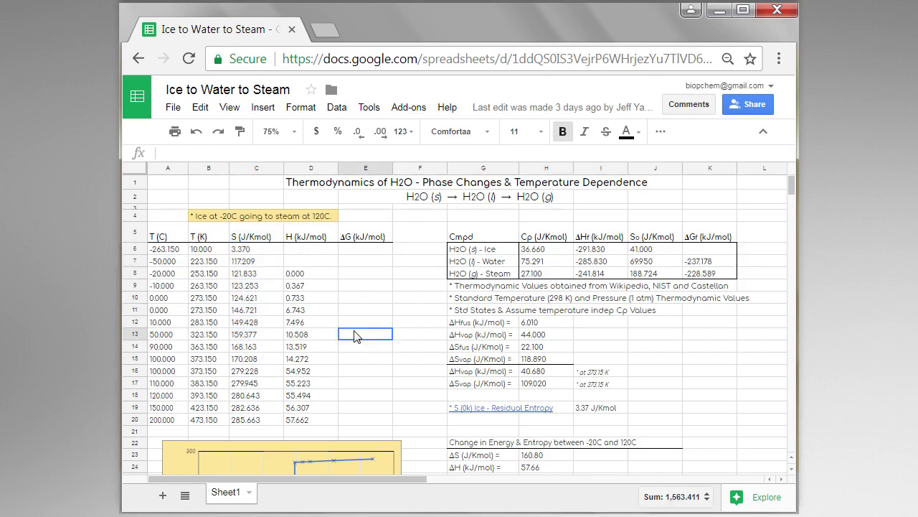
# Compare the entropy versus temperature chart with ΔSfus, ΔSvap at 373.15 K and the Cp values of water and steam
pyautogui.scroll(-4, 361, 328)
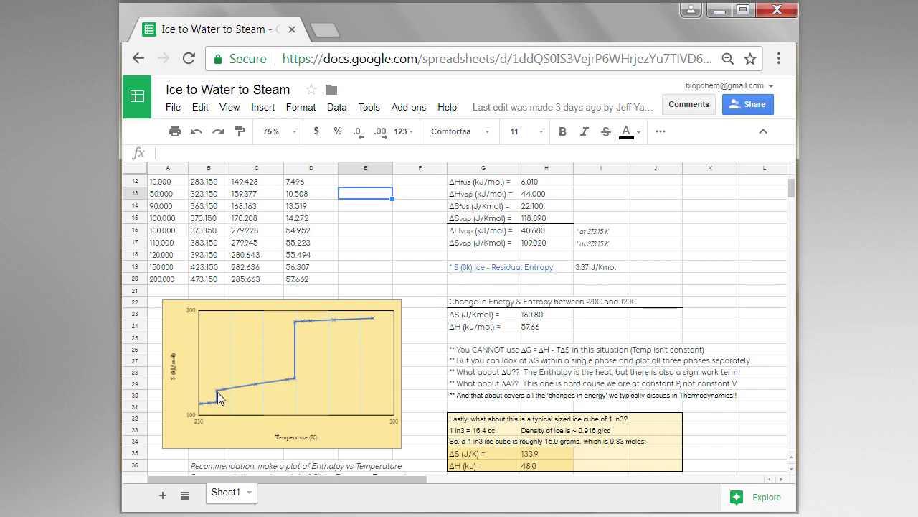
pyautogui.click(540, 207)
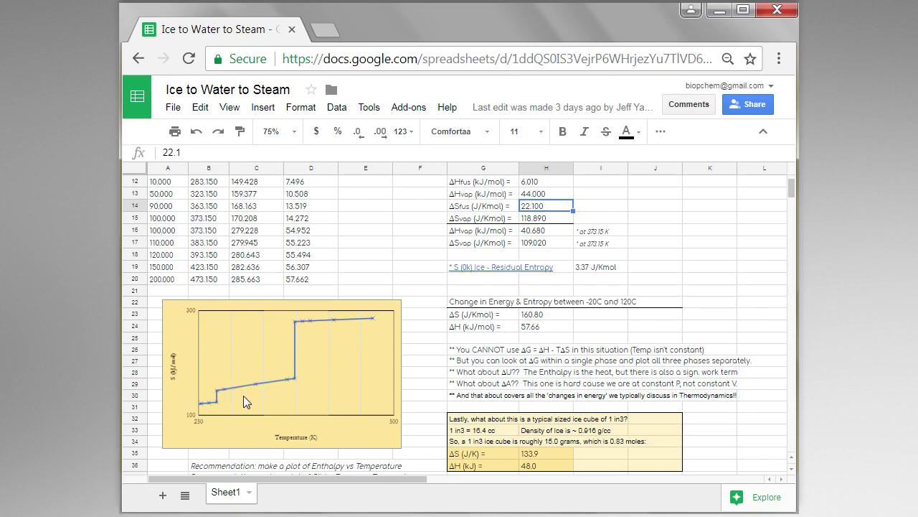
pyautogui.scroll(1, 545, 277)
pyautogui.click(539, 218)
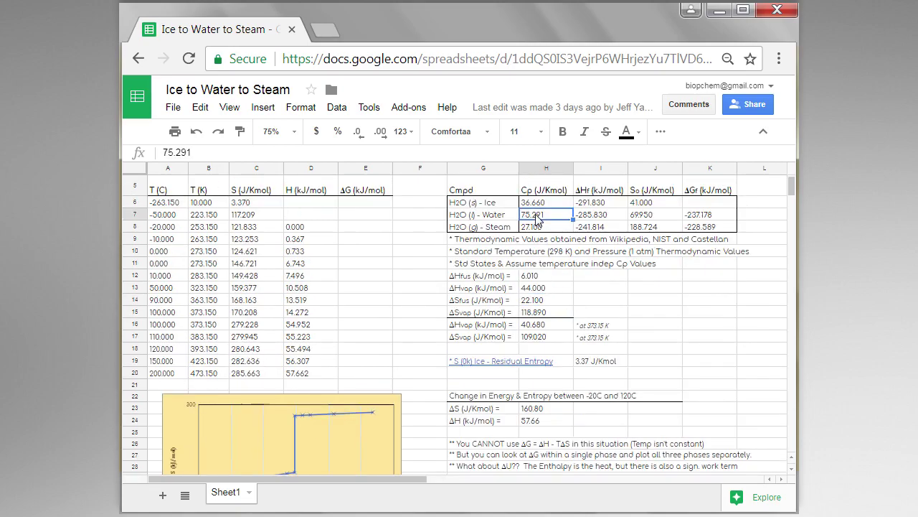
pyautogui.scroll(-1, 341, 321)
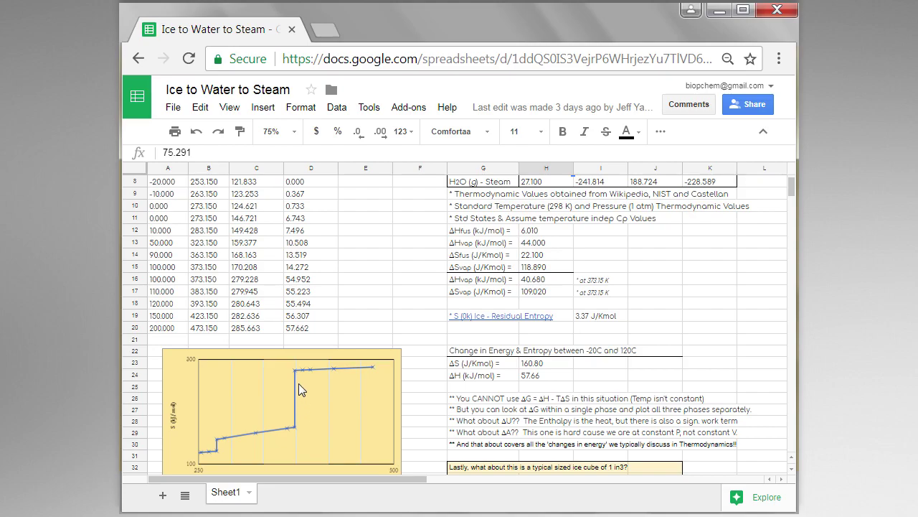
pyautogui.click(536, 293)
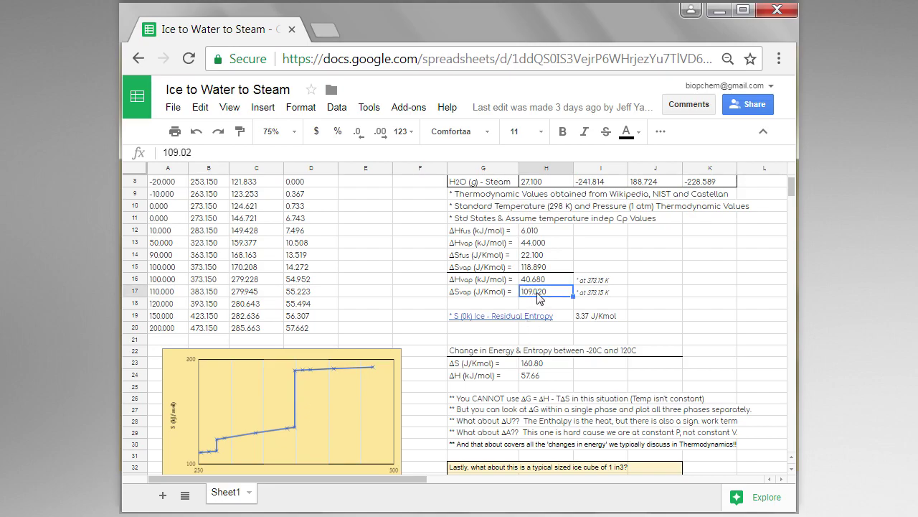
pyautogui.click(544, 255)
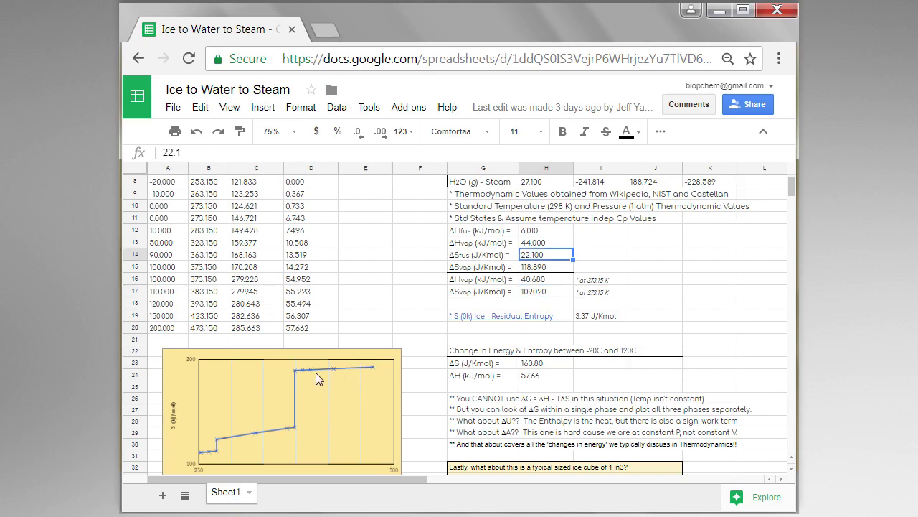
pyautogui.scroll(1, 525, 251)
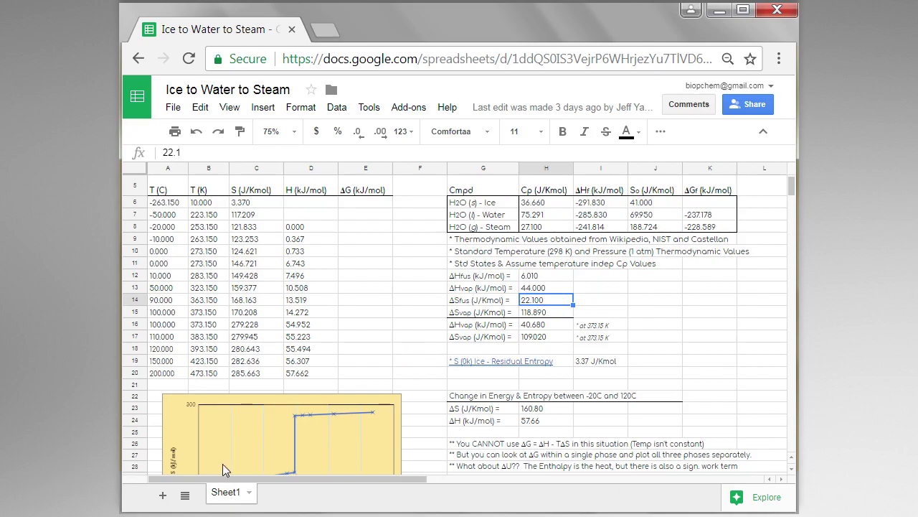
pyautogui.click(547, 228)
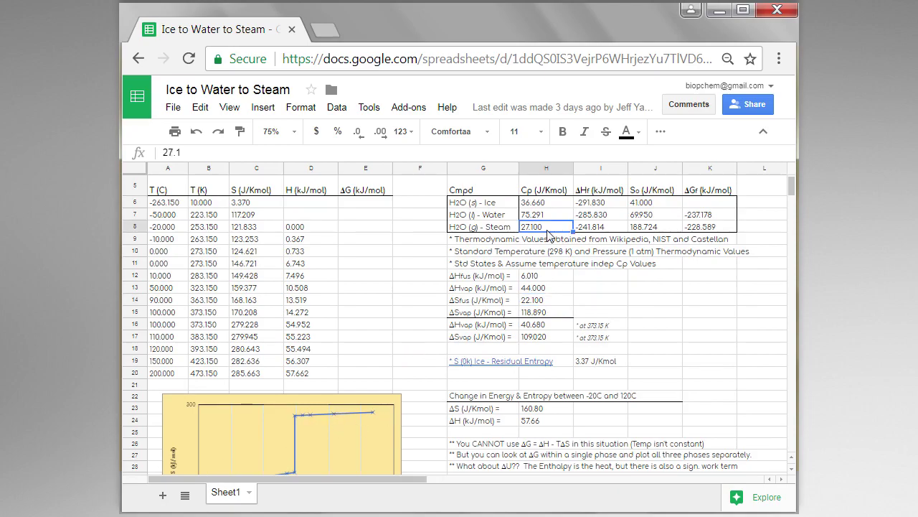
pyautogui.scroll(-2, 495, 318)
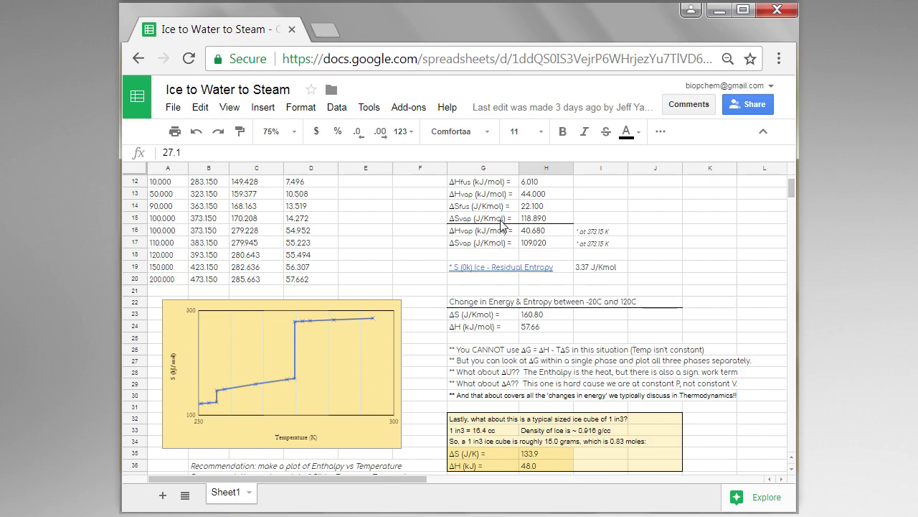
# Check the fusion and vaporization entropies against the ΔS formula for the 1 in3 ice cube
pyautogui.click(540, 208)
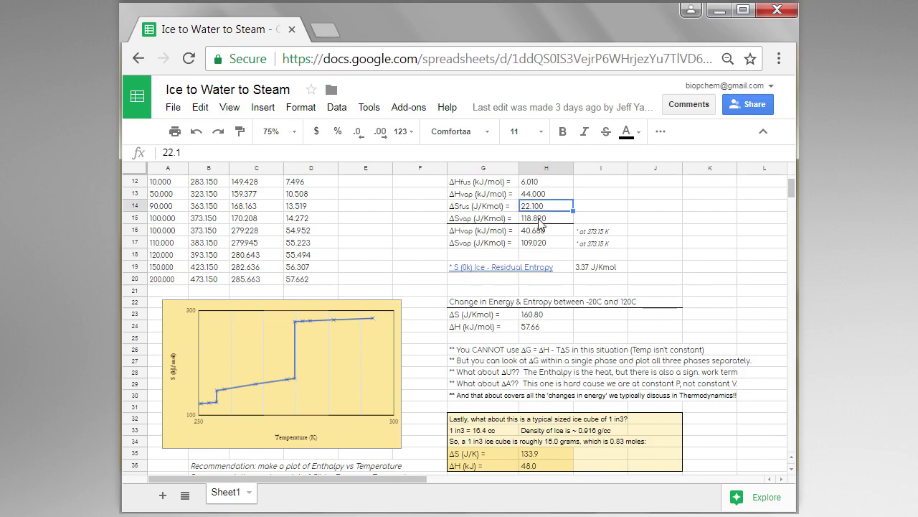
pyautogui.click(541, 244)
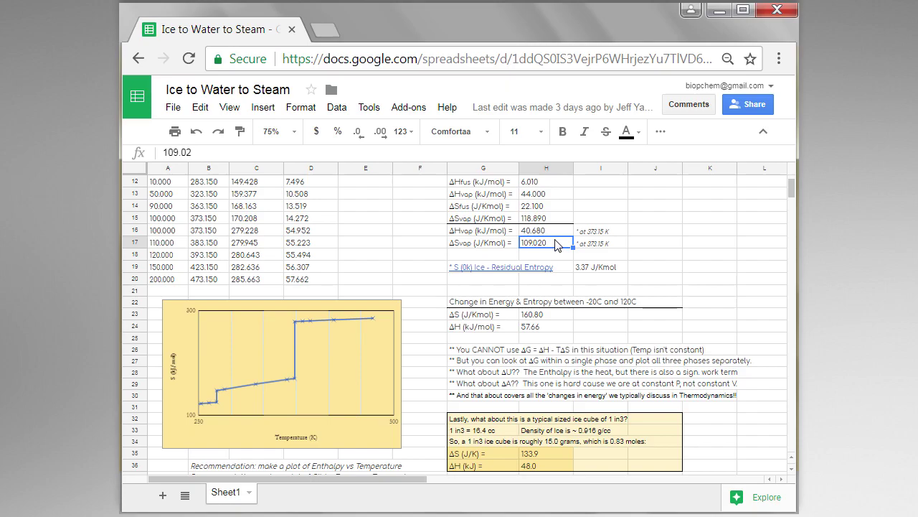
pyautogui.click(539, 459)
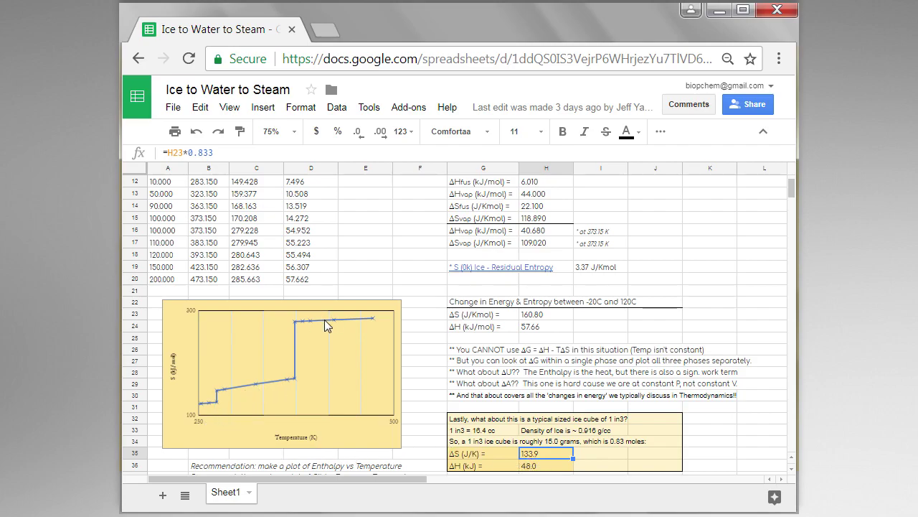
pyautogui.scroll(2, 531, 307)
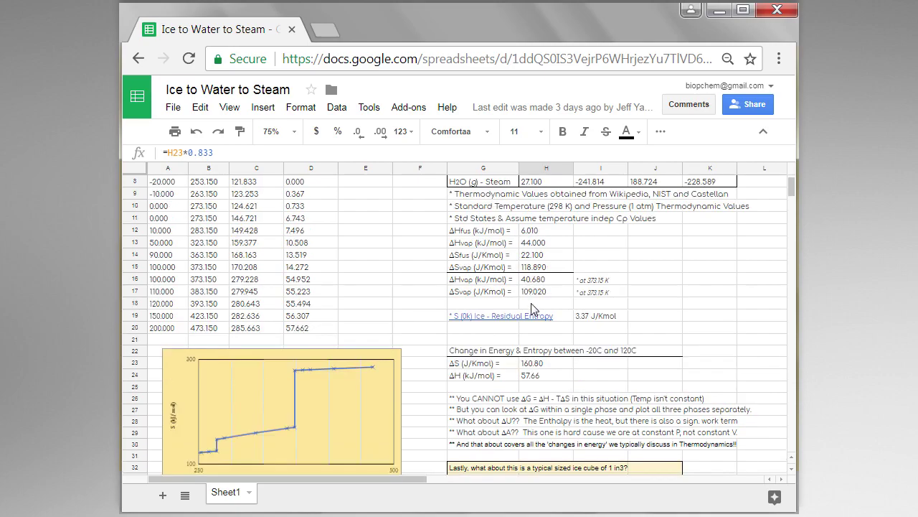
# Set the Cp of liquid water to 88 and check the effect on the entropy chart and the ΔS and ΔH totals
pyautogui.scroll(3, 532, 307)
pyautogui.click(543, 264)
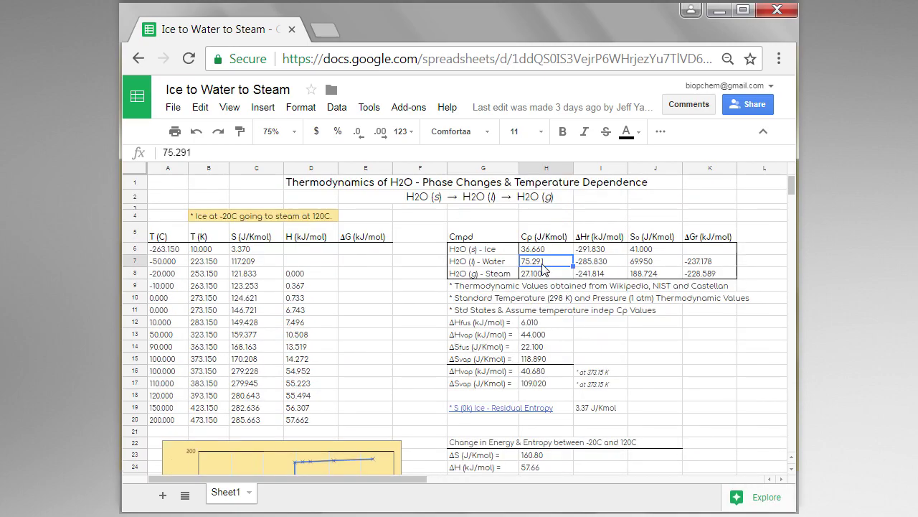
pyautogui.write('88')
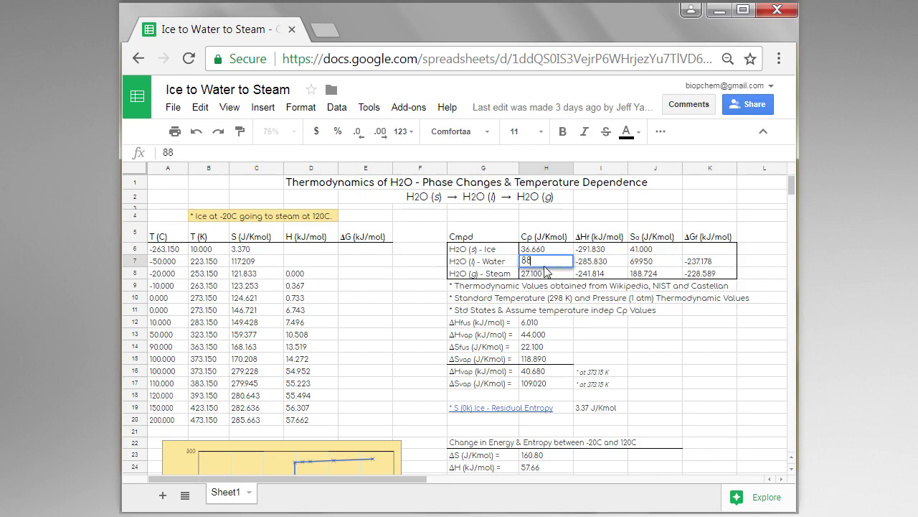
pyautogui.press('Return')
pyautogui.scroll(-3, 558, 284)
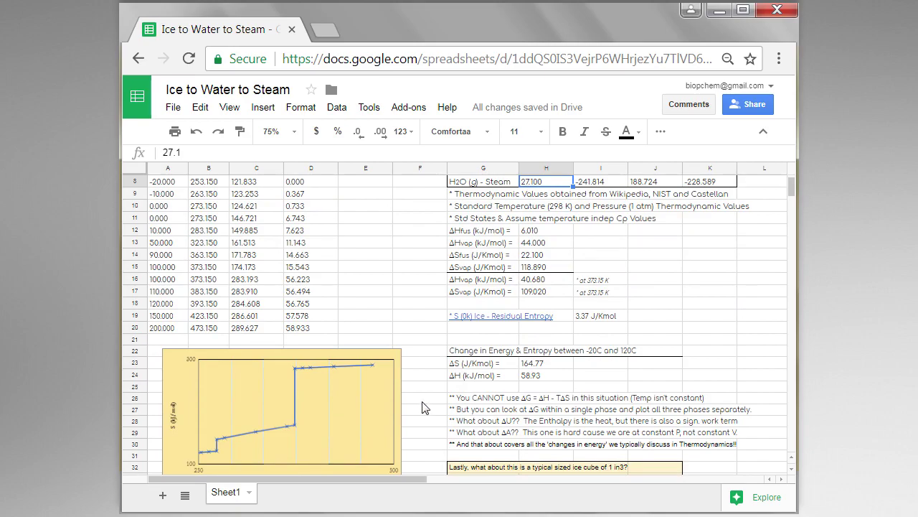
# Raise the Cp of liquid water to 188 and compare the slope of the water segment in the entropy chart
pyautogui.scroll(3, 477, 380)
pyautogui.click(535, 262)
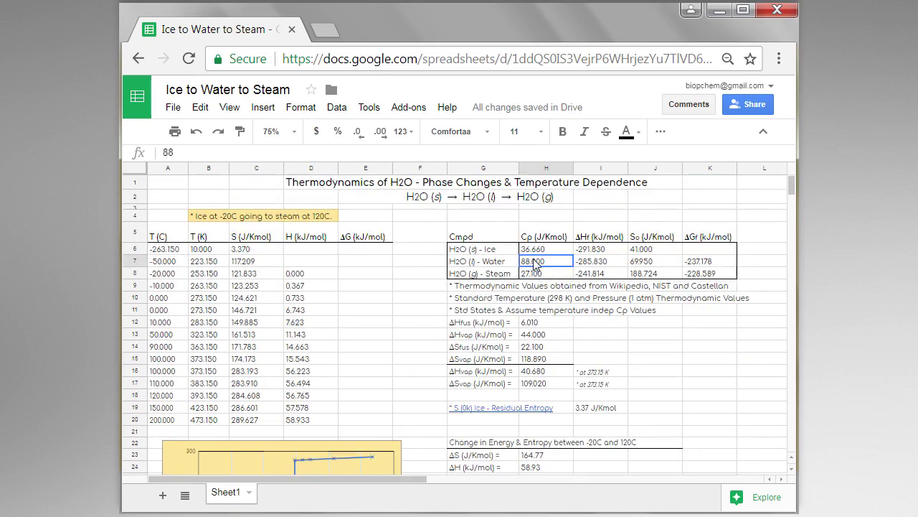
pyautogui.write('188')
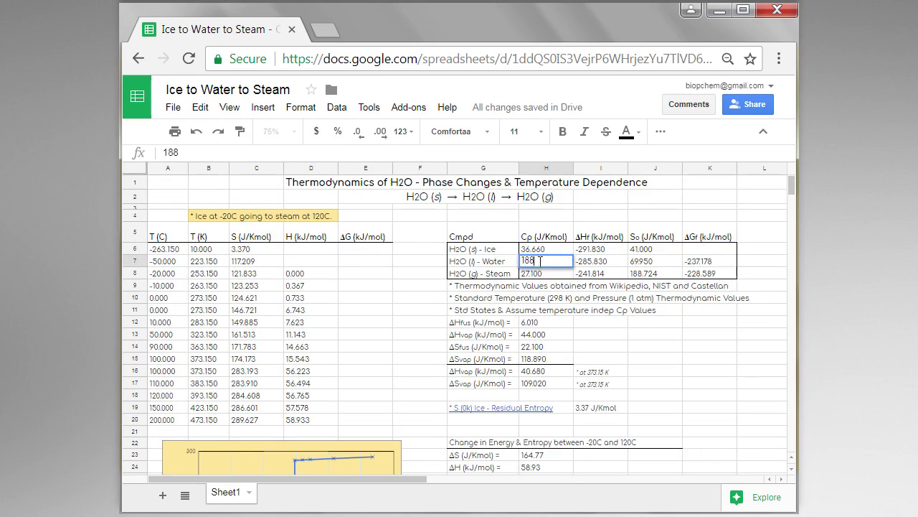
pyautogui.press('Return')
pyautogui.scroll(-3, 407, 400)
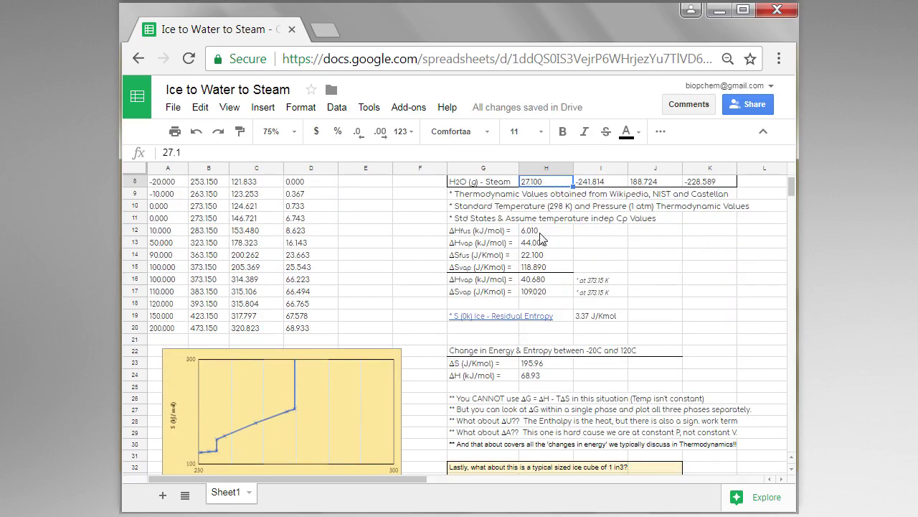
# Set the Cp of liquid water to 75 and check the recalculated entropy chart
pyautogui.scroll(2, 545, 235)
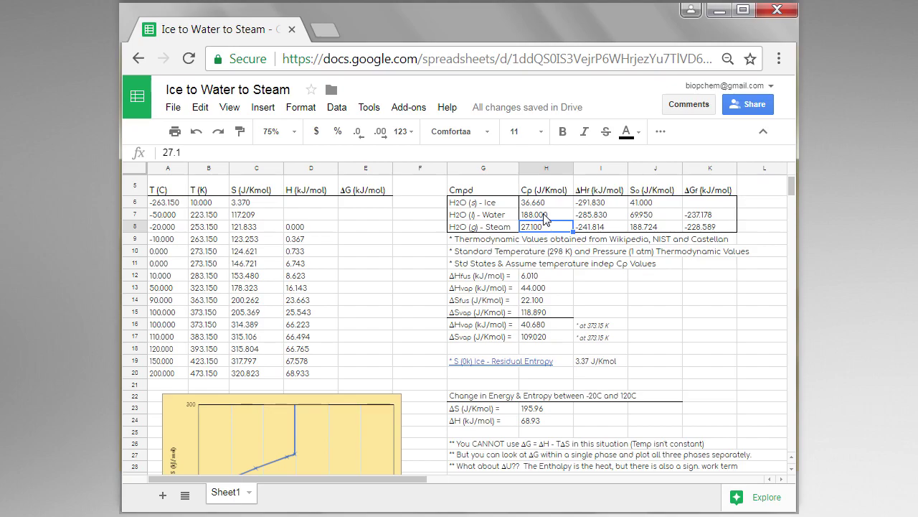
pyautogui.click(546, 205)
pyautogui.click(546, 217)
pyautogui.write('75')
pyautogui.press('Return')
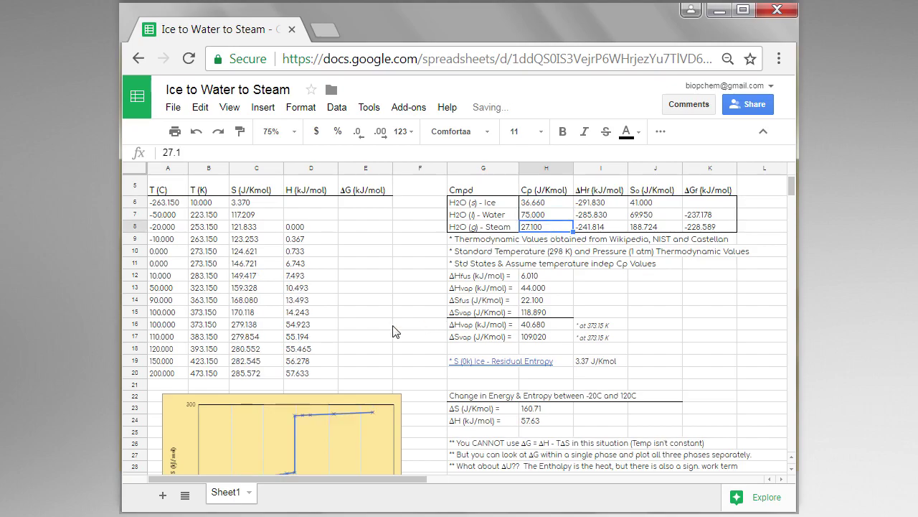
pyautogui.scroll(-3, 395, 328)
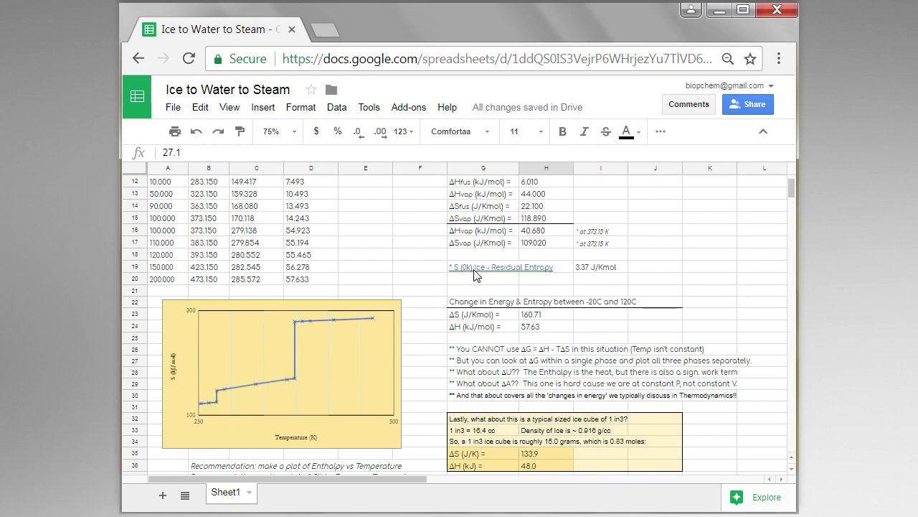
# Review the entropy versus temperature chart against the entropy and enthalpy columns and the thermodynamic values of ice, water and steam
pyautogui.scroll(5, 316, 380)
pyautogui.scroll(-3, 309, 431)
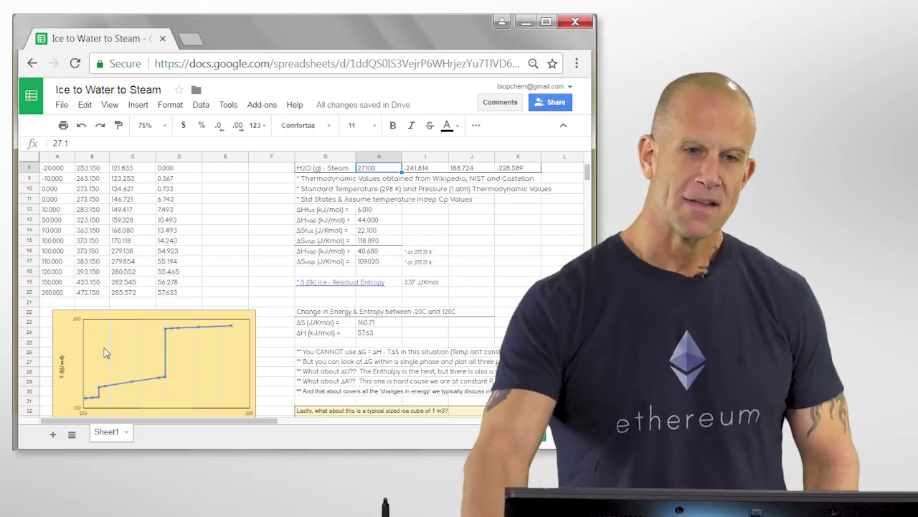
pyautogui.scroll(2, 172, 344)
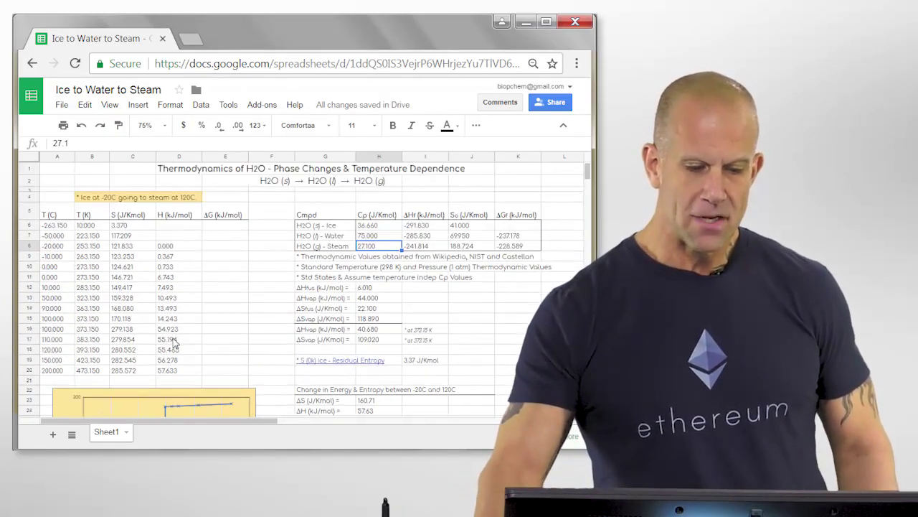
pyautogui.scroll(-2, 190, 349)
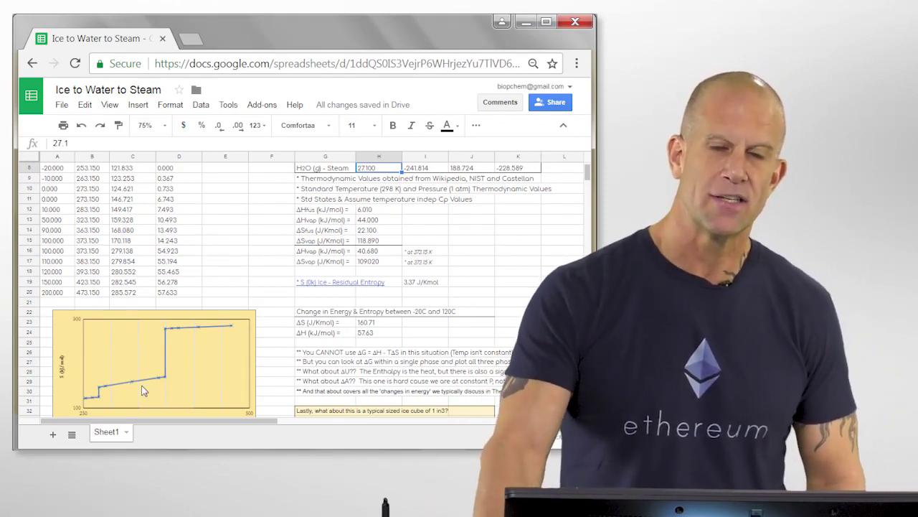
pyautogui.scroll(3, 280, 330)
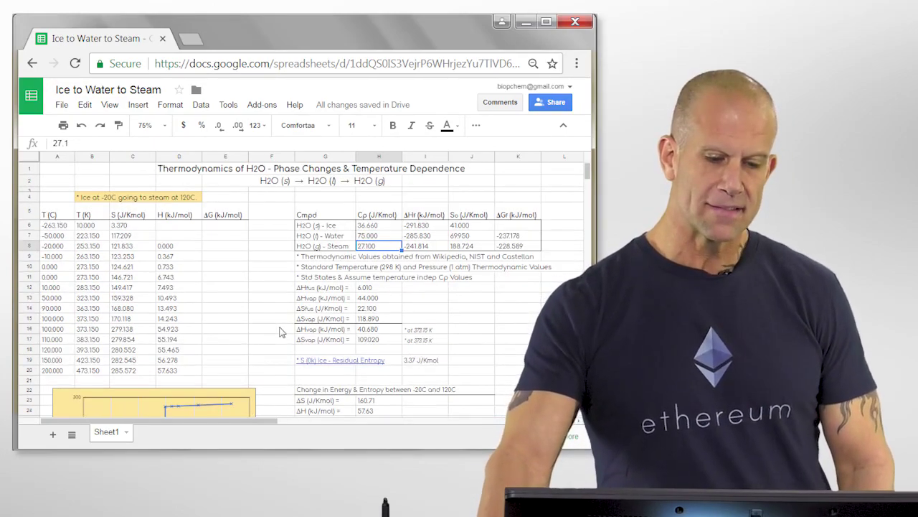
pyautogui.click(258, 278)
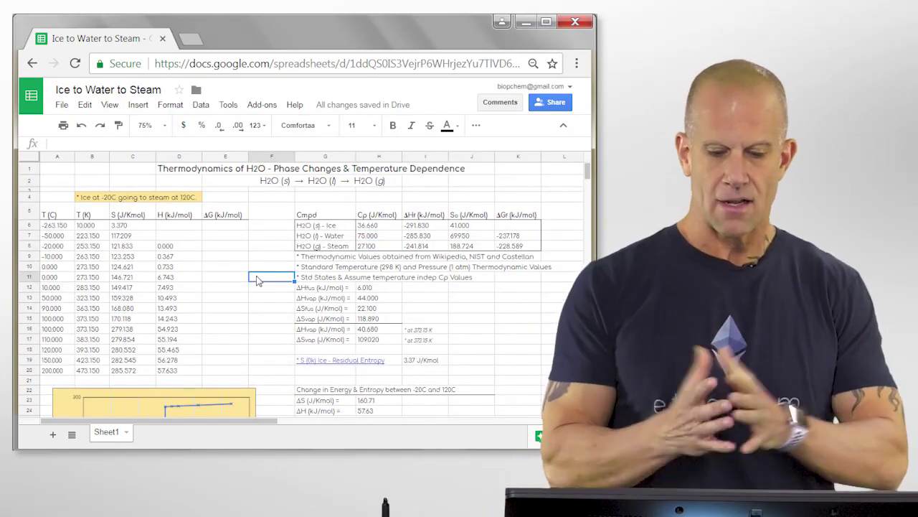